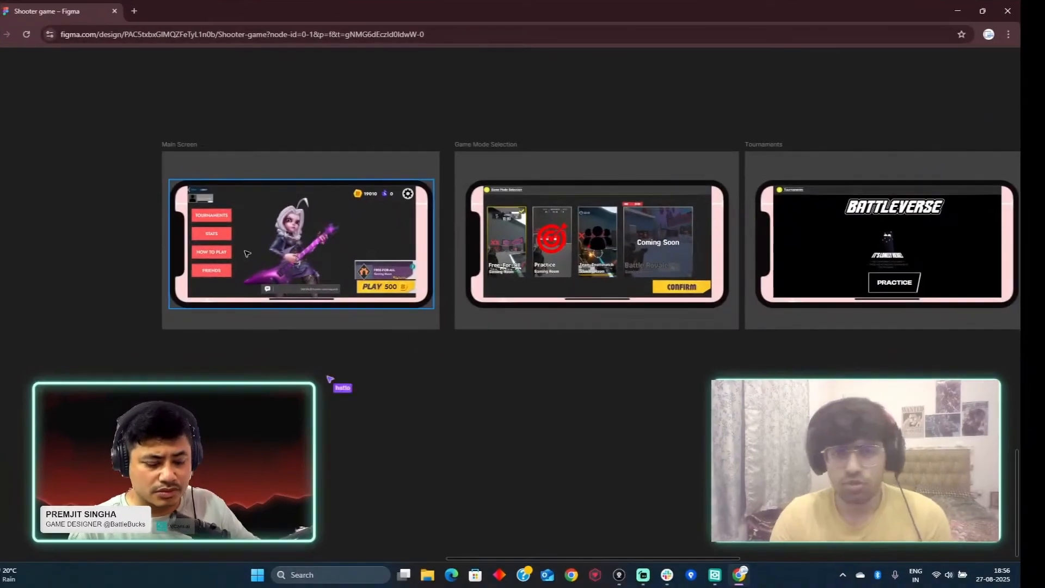
# - Examine the shooter game mockups up close in sequence: Main Screen, Game Mode Selection, Tournaments, Stats, How to play and Friends
pyautogui.scroll(5, 307, 265)
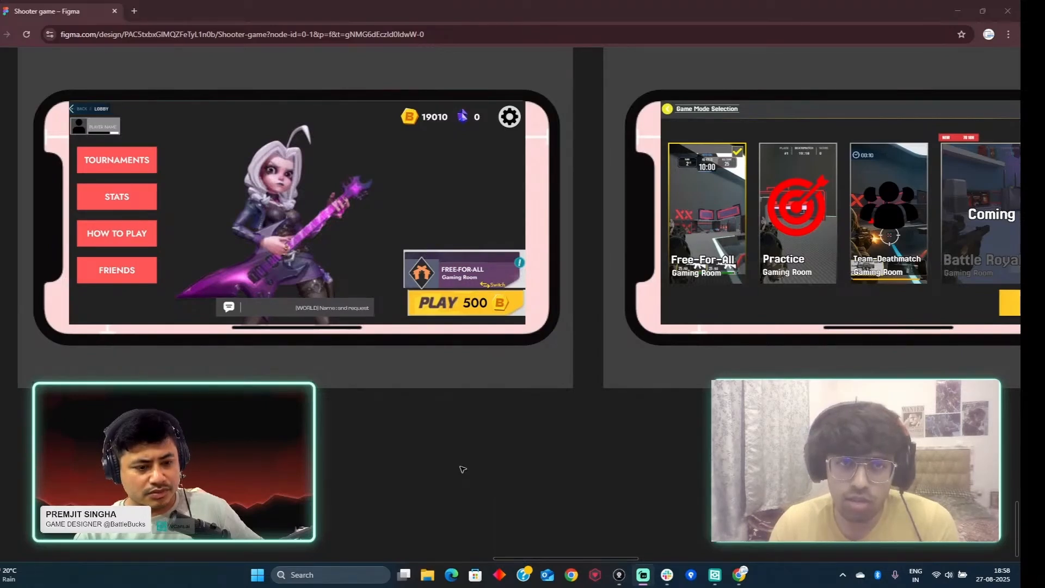
pyautogui.moveTo(653, 462); pyautogui.dragTo(293, 472)
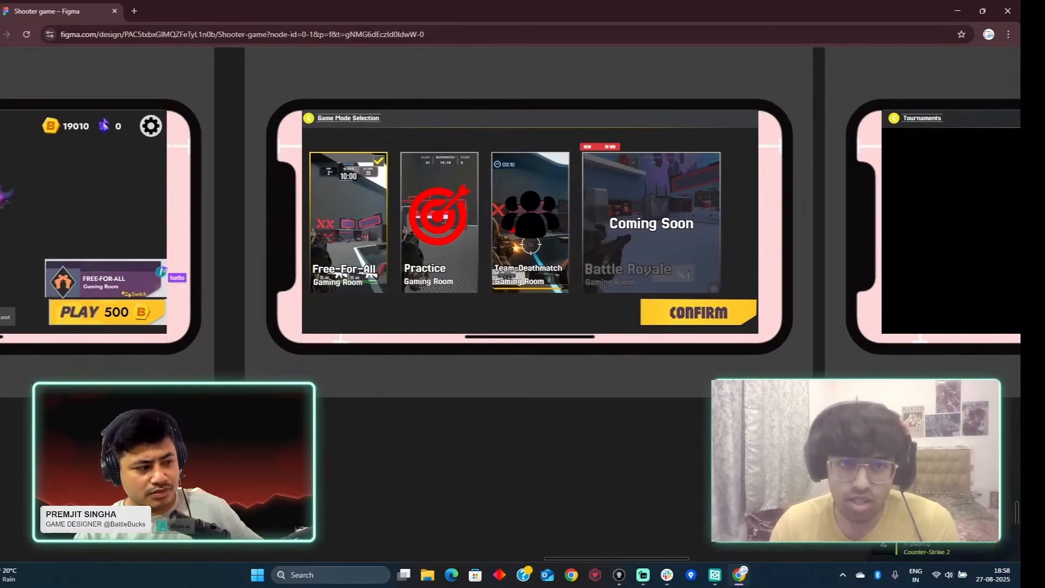
pyautogui.moveTo(294, 432); pyautogui.dragTo(267, 435)
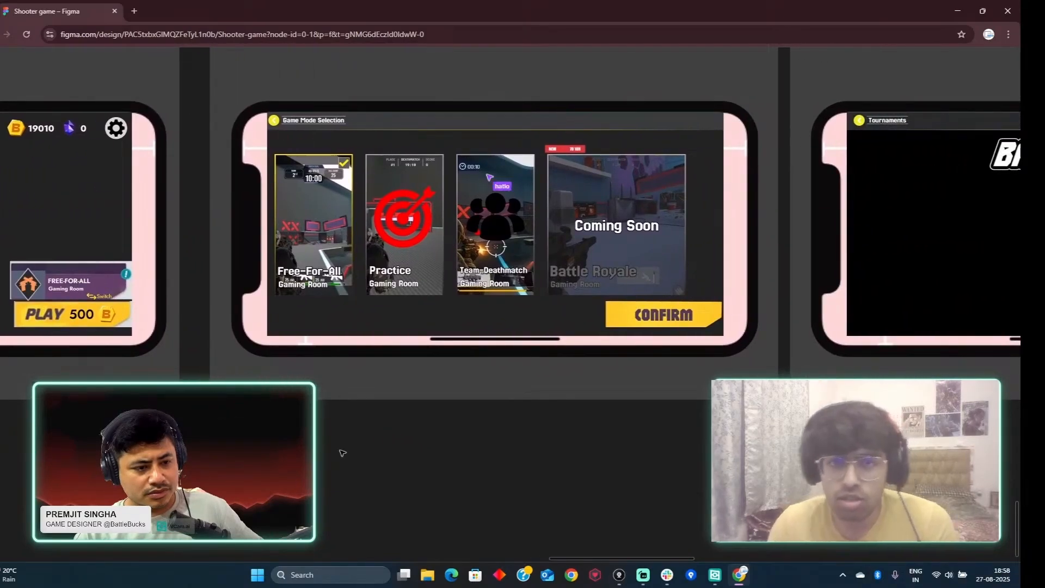
pyautogui.hscroll(3, 353, 446)
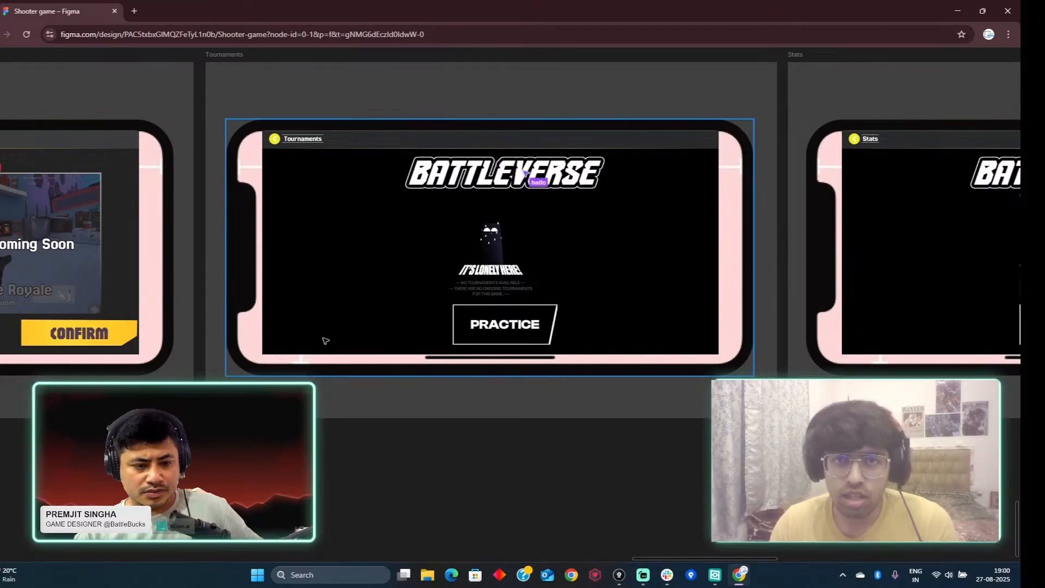
pyautogui.moveTo(326, 341); pyautogui.dragTo(338, 335)
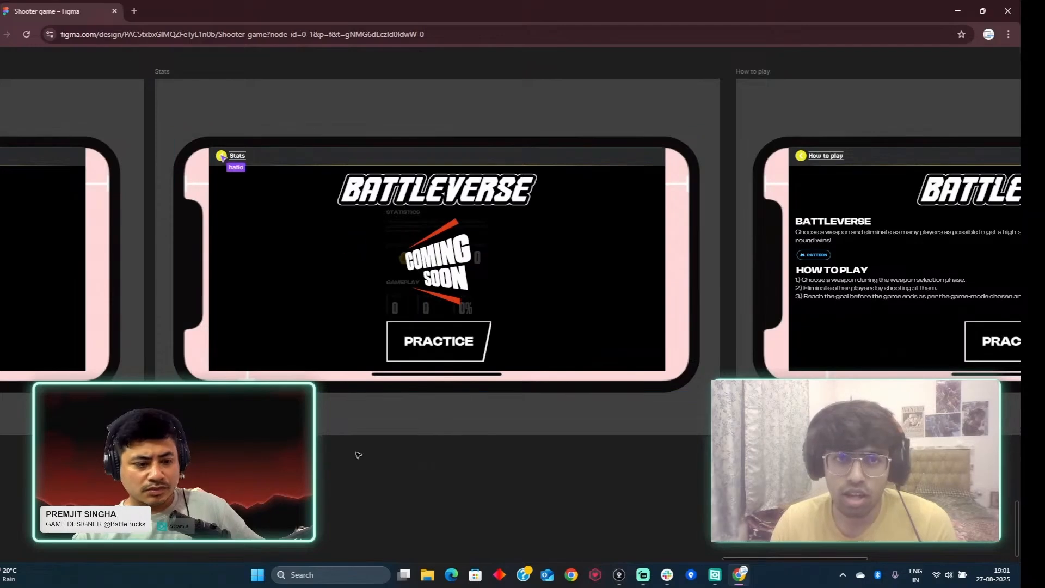
pyautogui.moveTo(179, 468); pyautogui.dragTo(326, 465)
pyautogui.hscroll(-20, 387, 448)
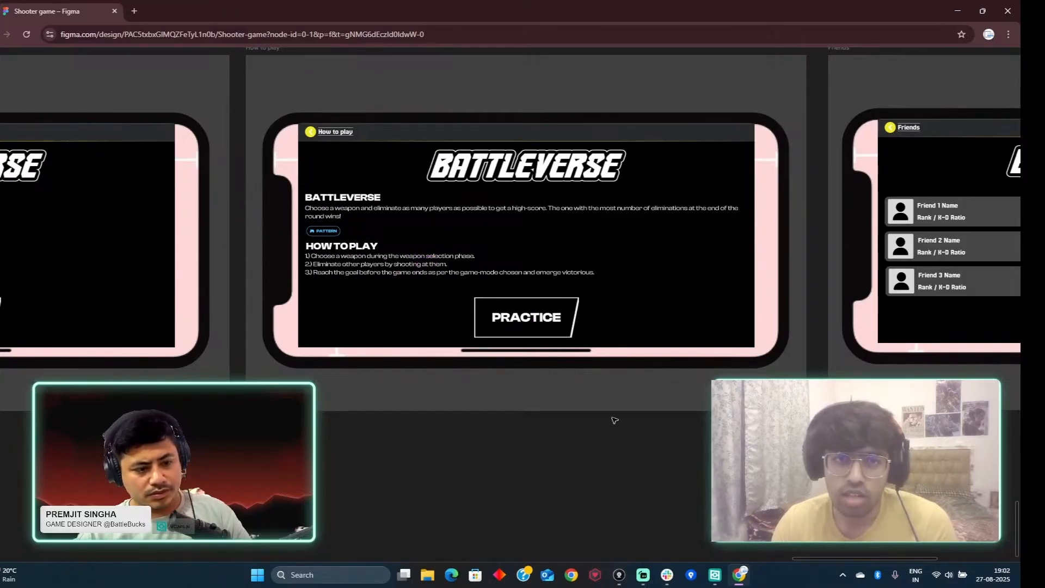
pyautogui.moveTo(671, 419); pyautogui.dragTo(14, 430)
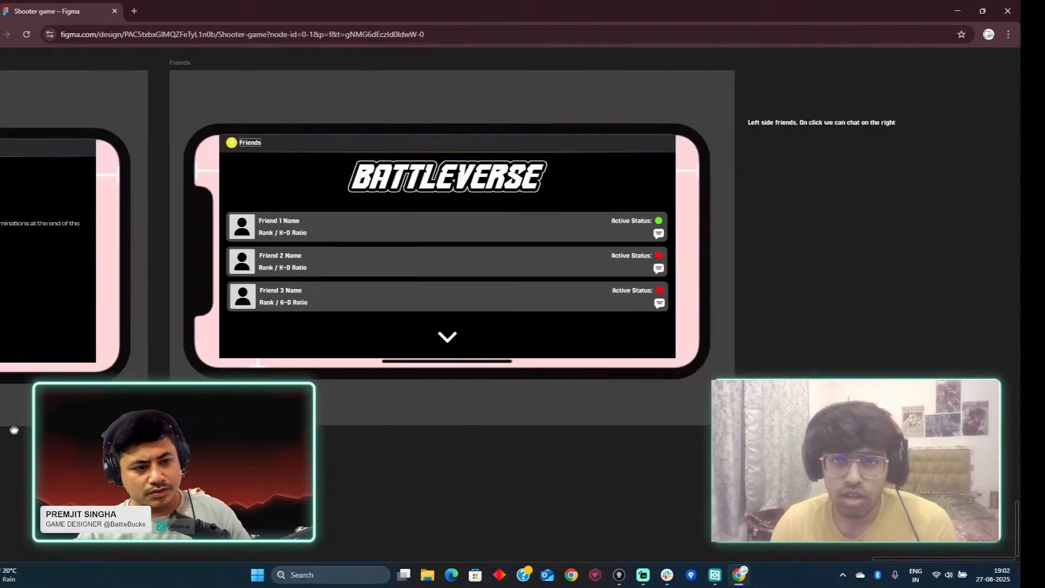
pyautogui.hscroll(-1, 457, 242)
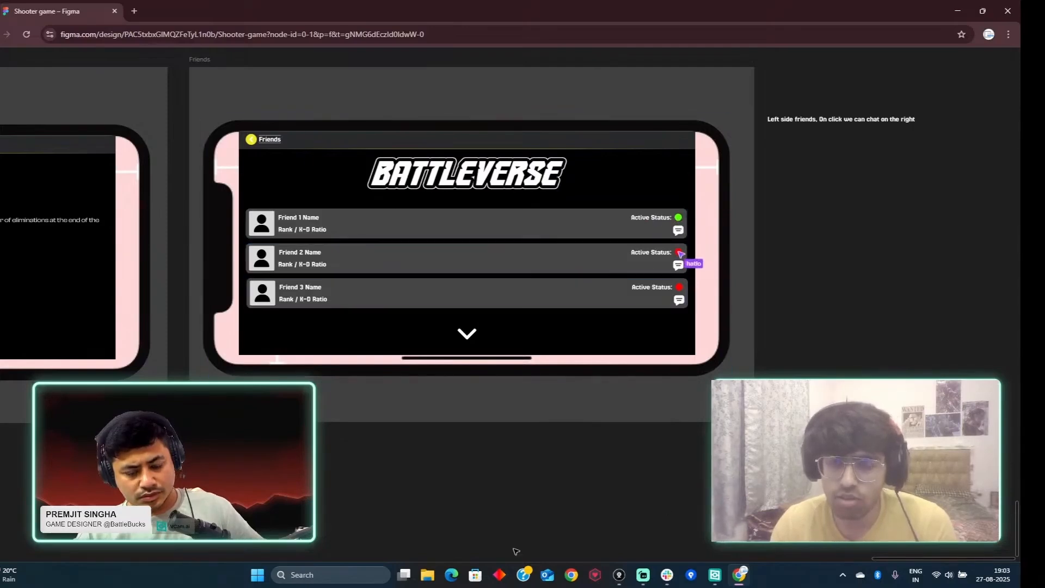
pyautogui.hscroll(-5, 444, 456)
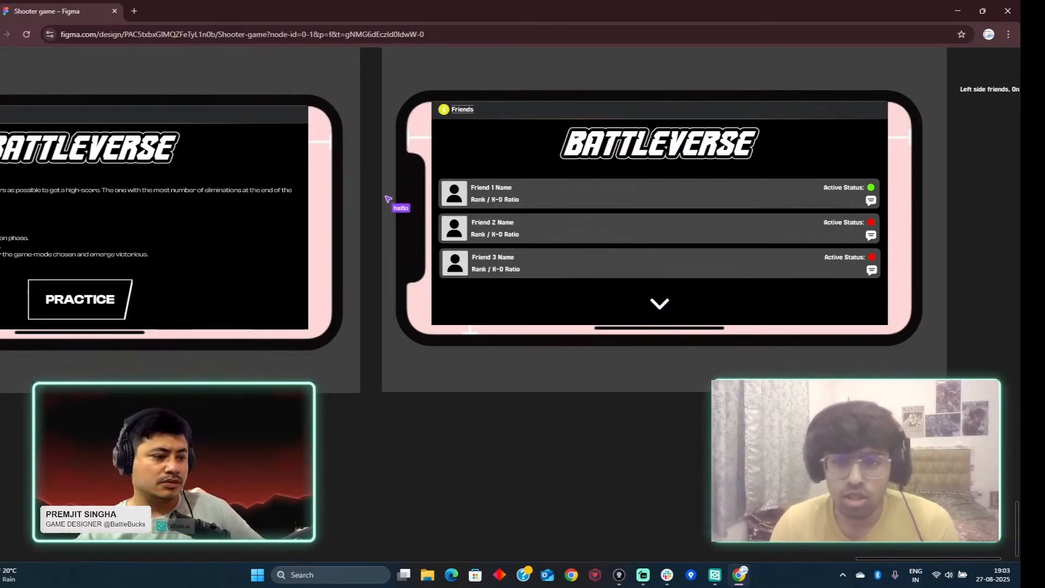
# - Survey the full row of game mockups, inspect the Main Screen up close, and return to the Friends mockup
pyautogui.moveTo(413, 460); pyautogui.dragTo(603, 442)
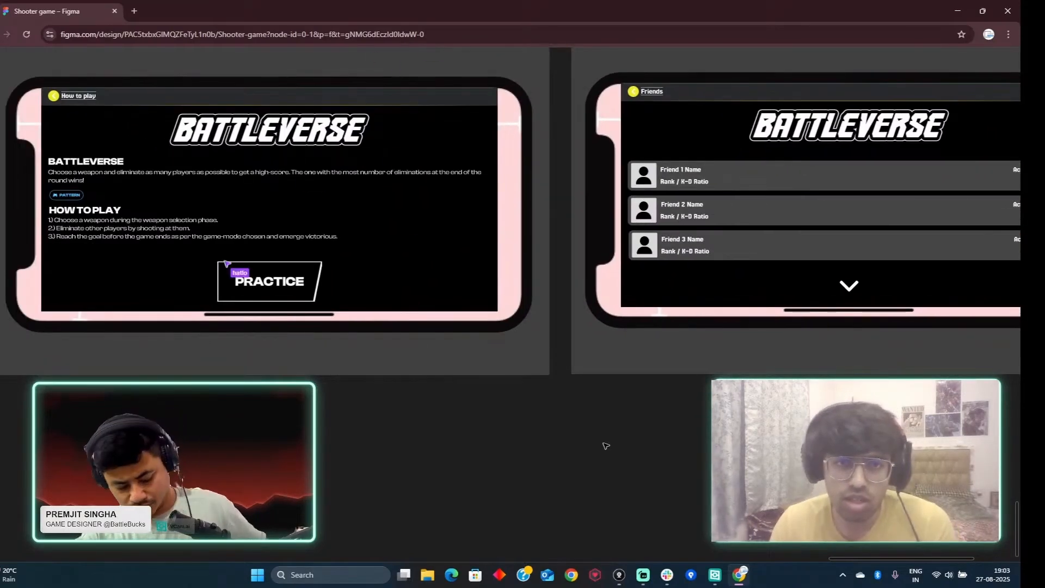
pyautogui.press('-')
pyautogui.press('-')
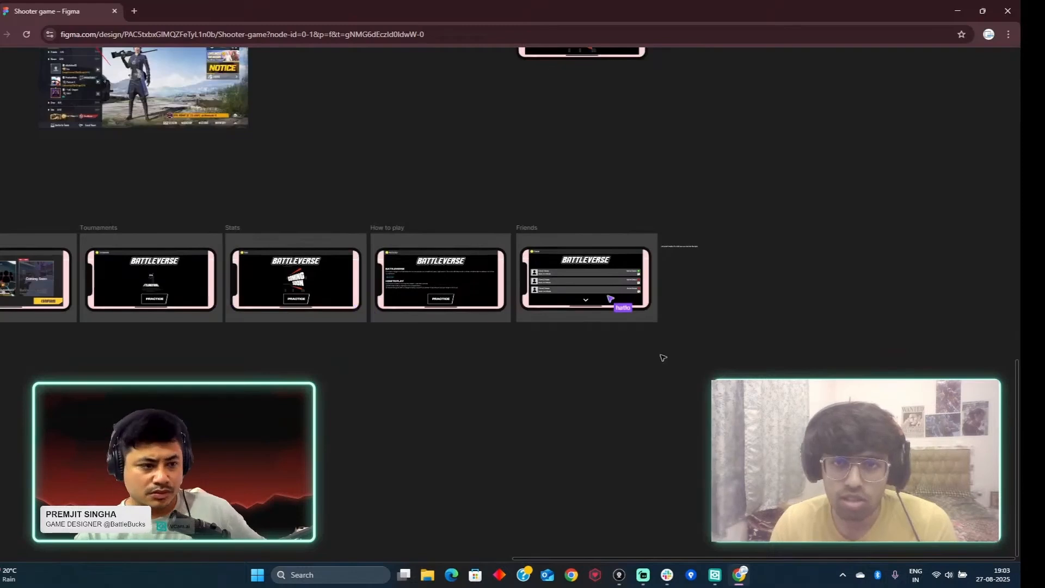
pyautogui.moveTo(352, 347); pyautogui.dragTo(611, 266)
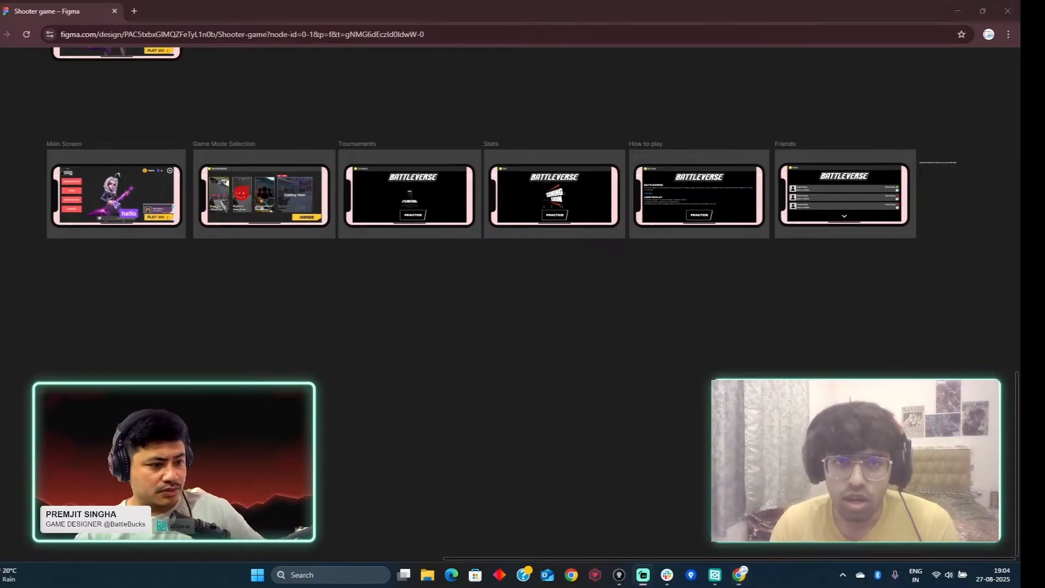
pyautogui.moveTo(31, 321); pyautogui.dragTo(582, 383)
pyautogui.hotkey('ctrl', '=')
pyautogui.hotkey('ctrl', '=')
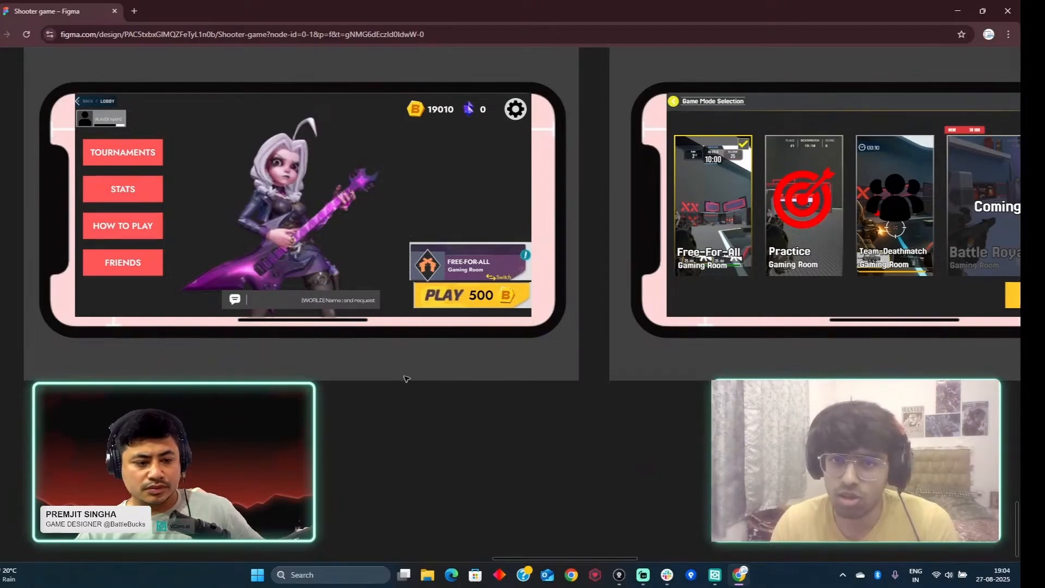
pyautogui.hscroll(3, 724, 338)
pyautogui.scroll(-3, 723, 338)
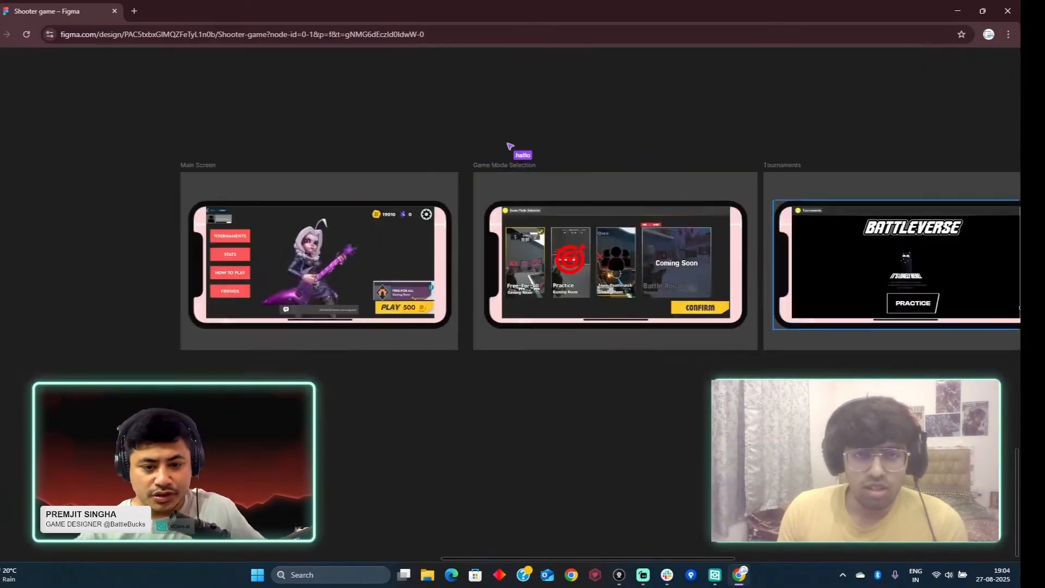
pyautogui.hscroll(10, 723, 339)
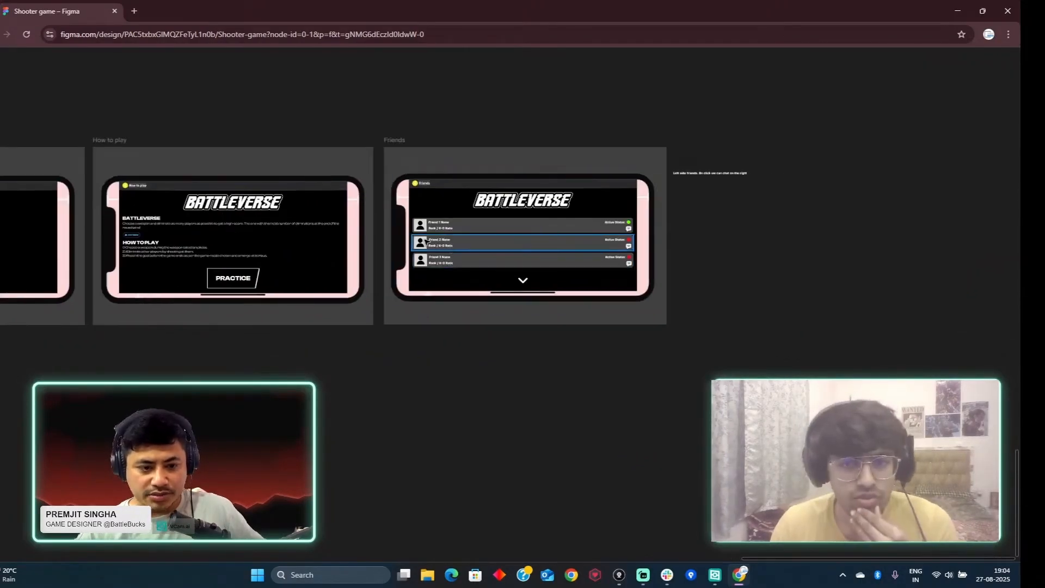
pyautogui.hscroll(-2, 584, 213)
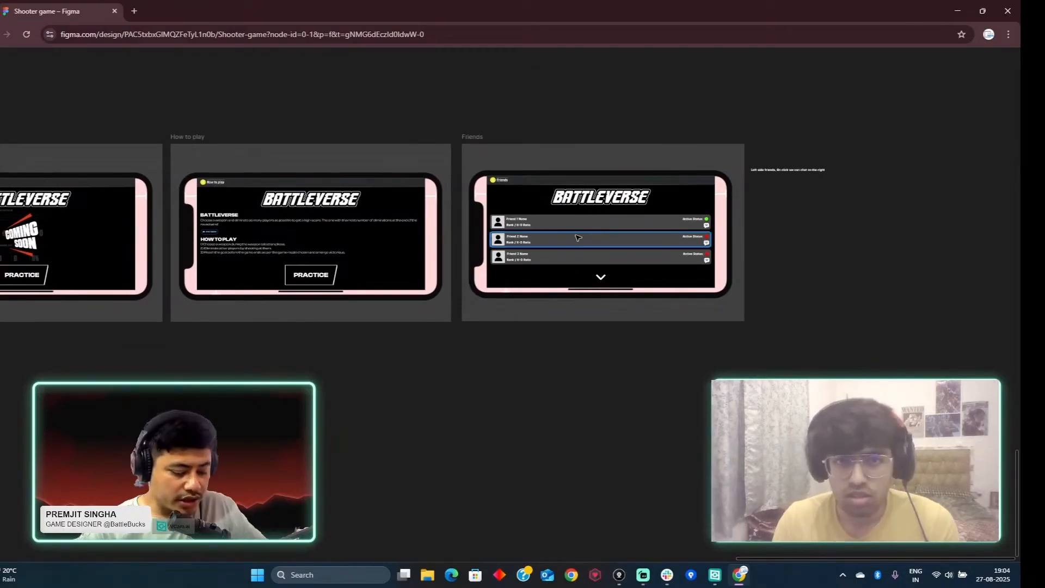
# - Examine the Friends mockup up close, including its friend rows, active status indicators, chat icons and neighbouring layout note
pyautogui.hotkey('ctrl', '+')
pyautogui.scroll(3, 569, 235)
pyautogui.hscroll(2, 569, 235)
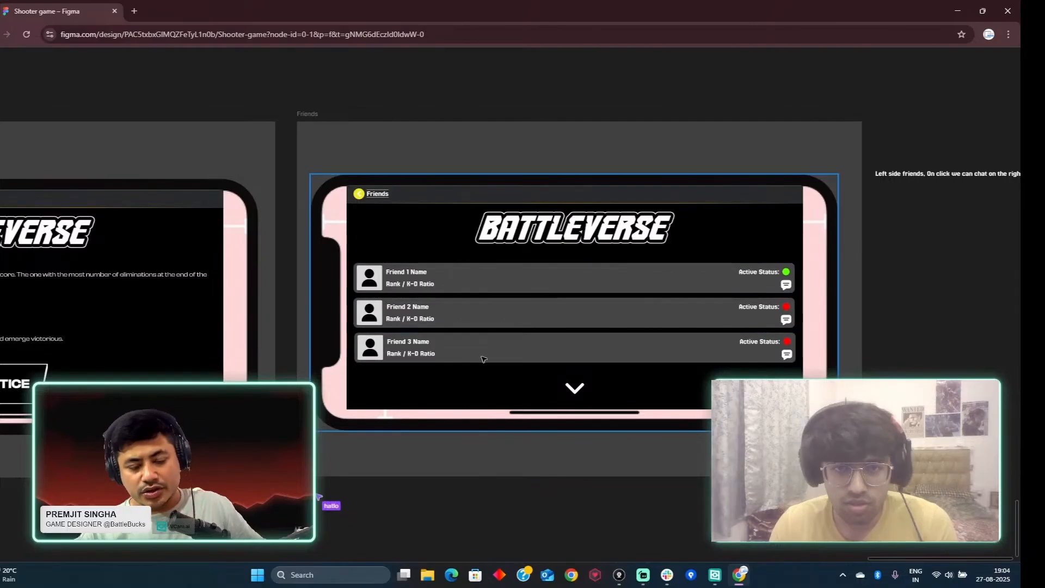
pyautogui.scroll(-1, 502, 370)
pyautogui.hscroll(2, 503, 369)
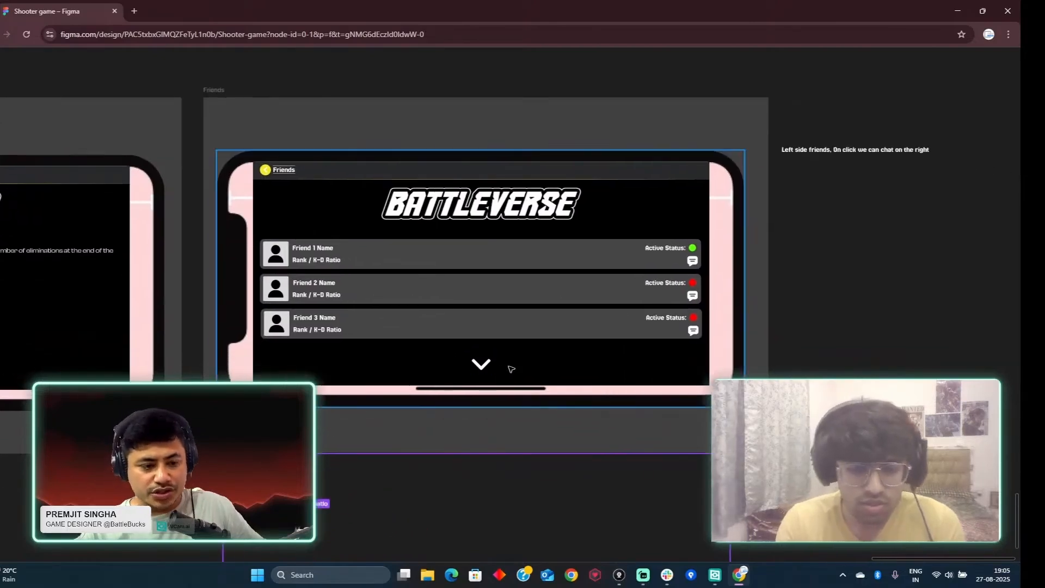
pyautogui.scroll(-3, 502, 370)
pyautogui.scroll(3, 589, 314)
pyautogui.hscroll(-8, 589, 313)
pyautogui.hscroll(-1, 589, 314)
pyautogui.hscroll(5, 424, 318)
pyautogui.scroll(-1, 424, 317)
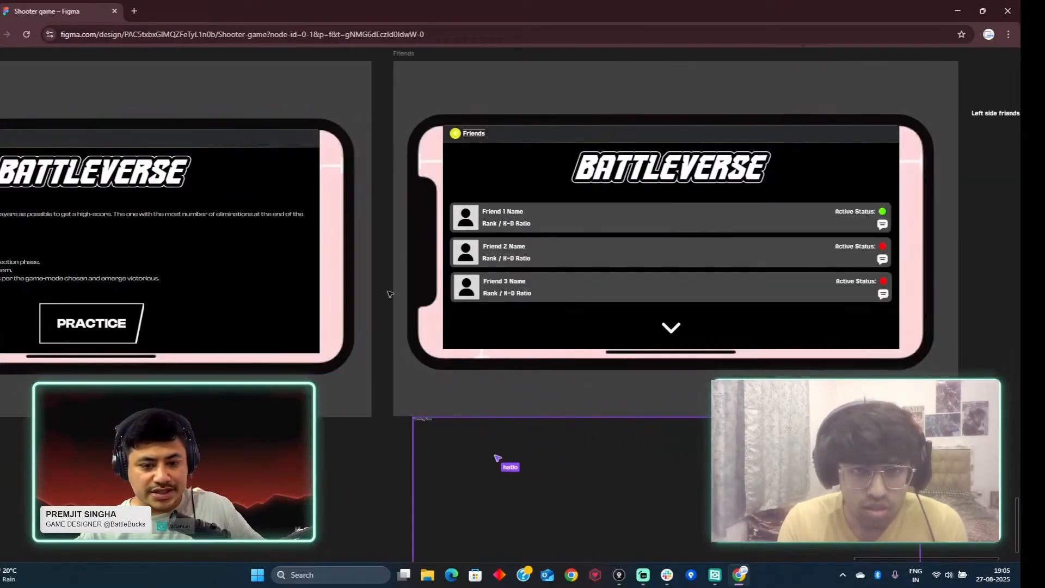
# - Review the mockups from Friends back to the Main Screen, comparing the layouts side by side
pyautogui.keyDown('ctrl'); pyautogui.scroll(-3, 548, 291); pyautogui.keyUp('ctrl')
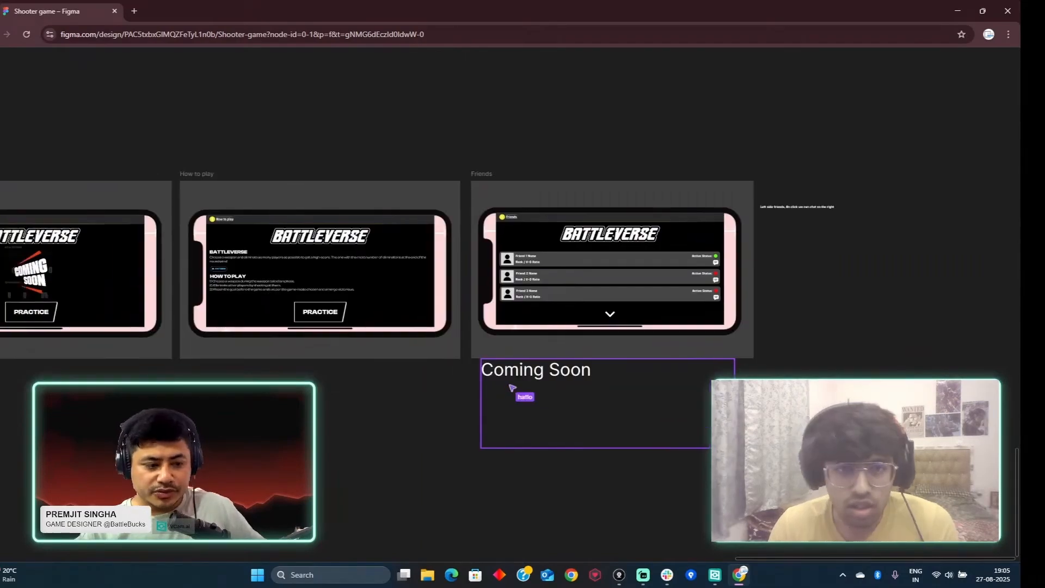
pyautogui.hscroll(-10, 444, 434)
pyautogui.hscroll(6, 444, 434)
pyautogui.hscroll(1, 510, 272)
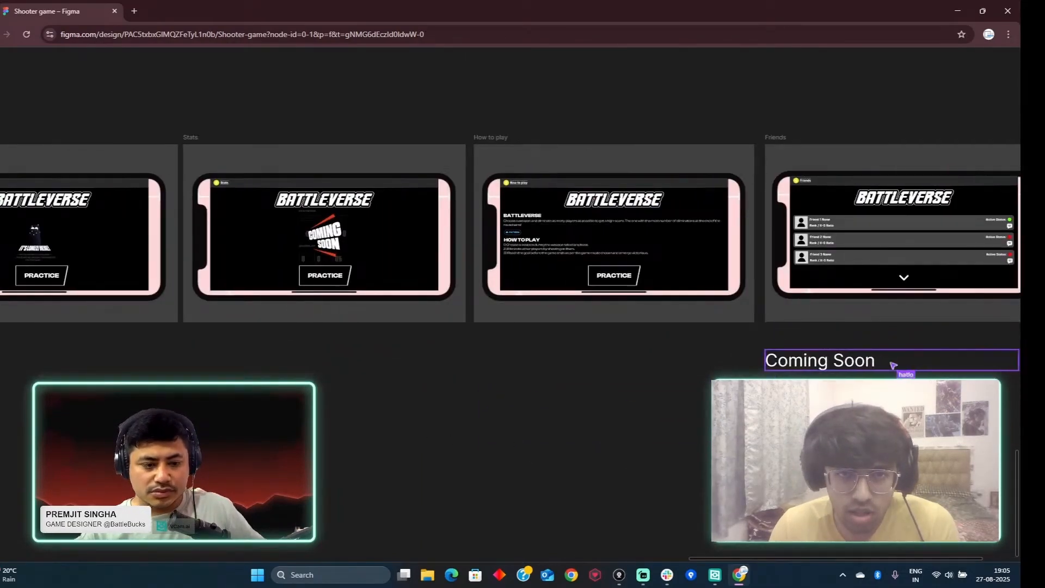
pyautogui.hscroll(-15, 638, 396)
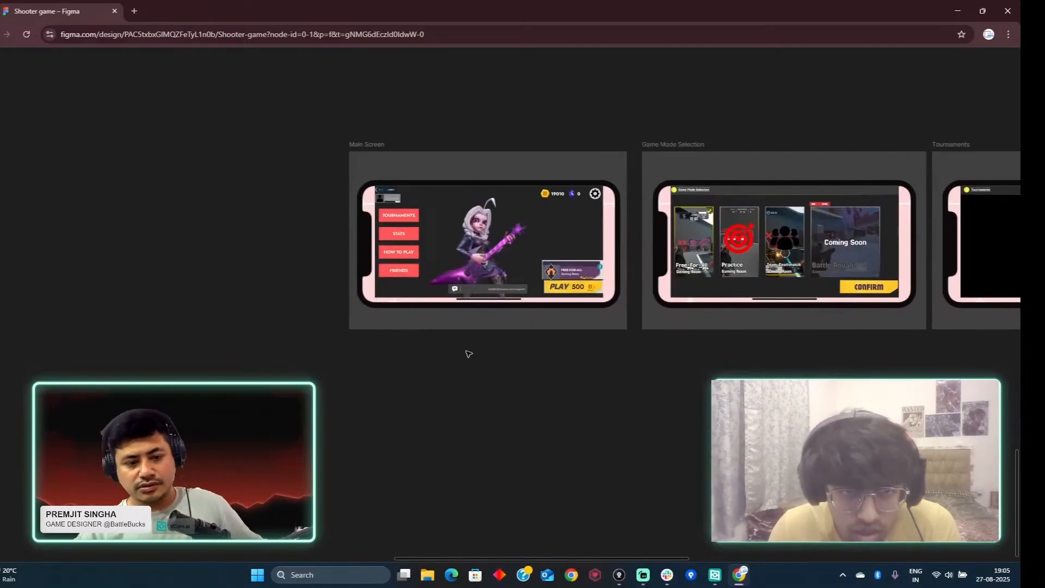
pyautogui.hscroll(5, 479, 381)
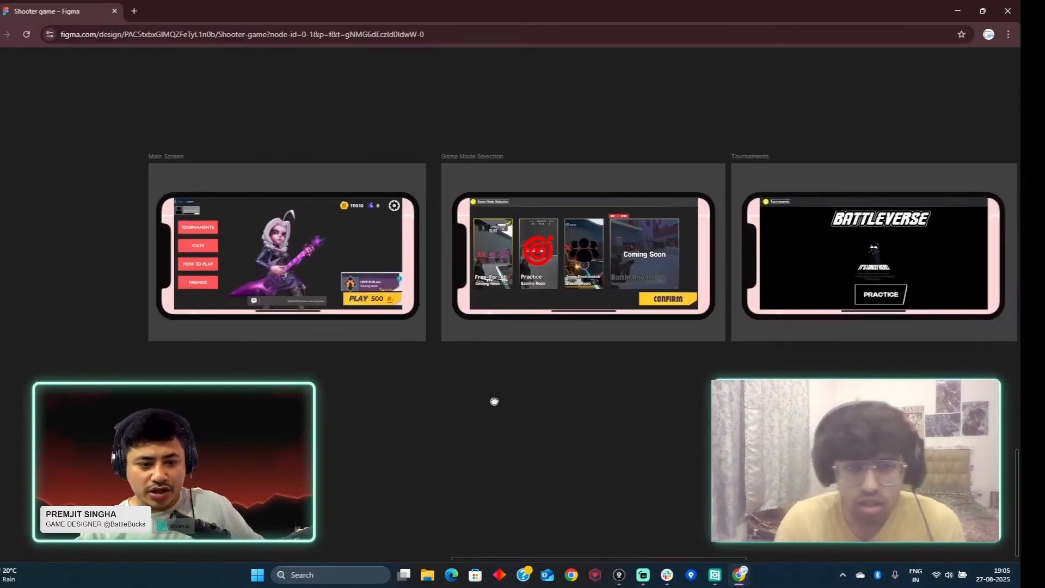
pyautogui.hscroll(3, 618, 350)
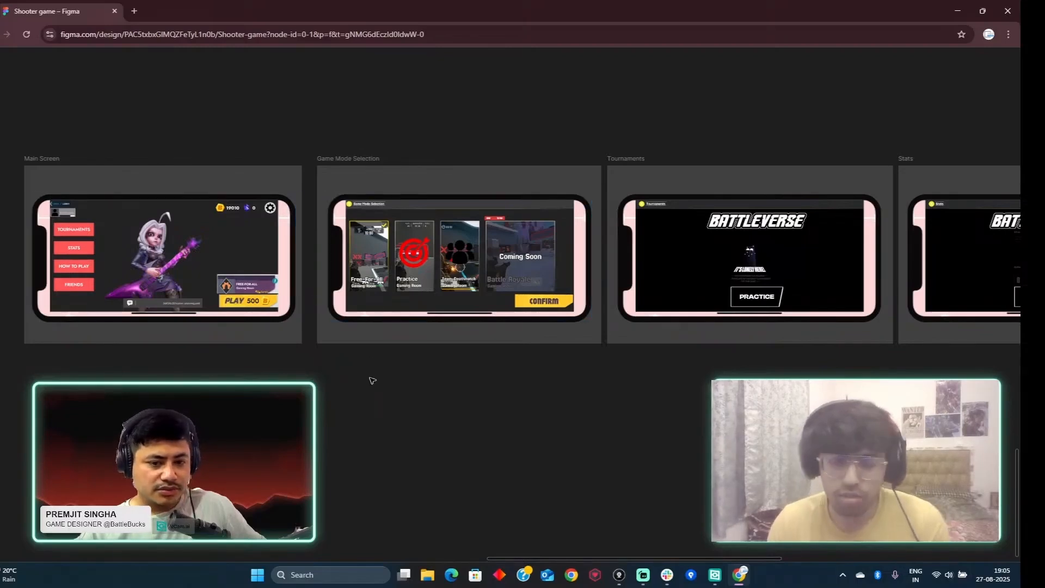
pyautogui.moveTo(372, 380); pyautogui.dragTo(434, 372)
pyautogui.scroll(2, 432, 374)
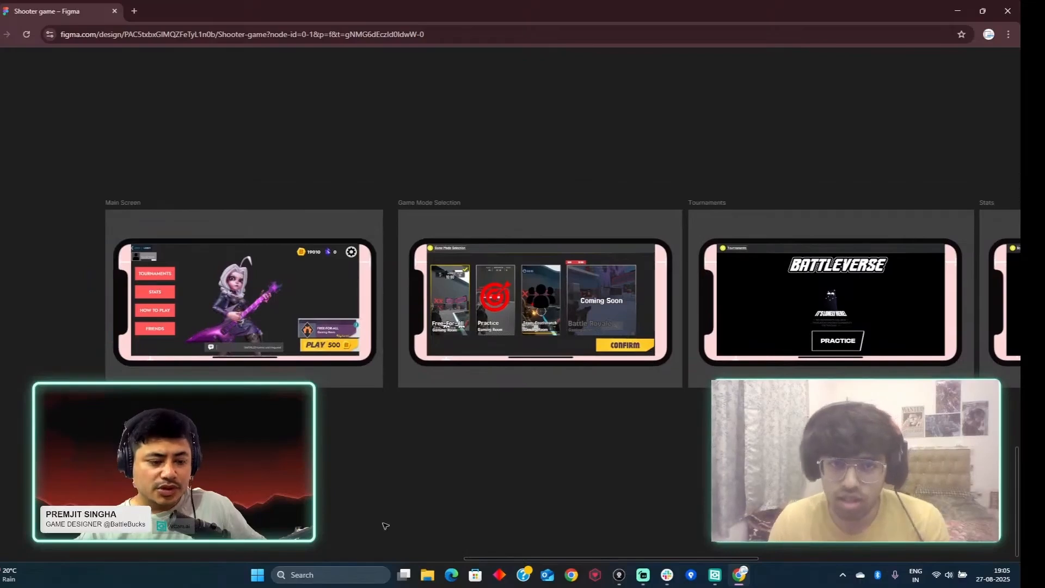
# - Compare the Tournaments, Stats and How to play mockups with the Main Screen and Game Mode Selection designs
pyautogui.hscroll(10, 385, 526)
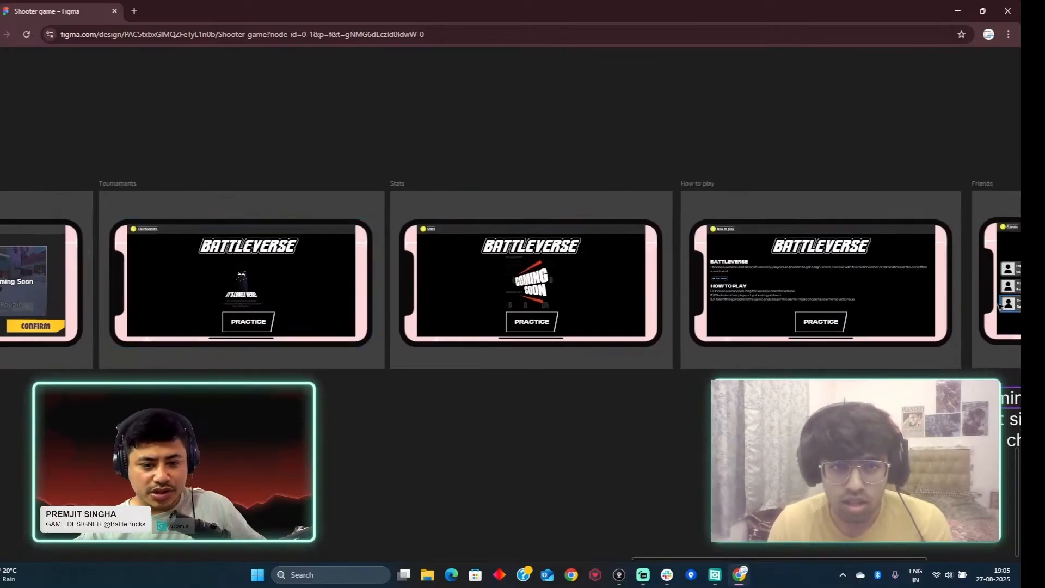
pyautogui.hscroll(5, 477, 404)
pyautogui.hscroll(-6, 477, 403)
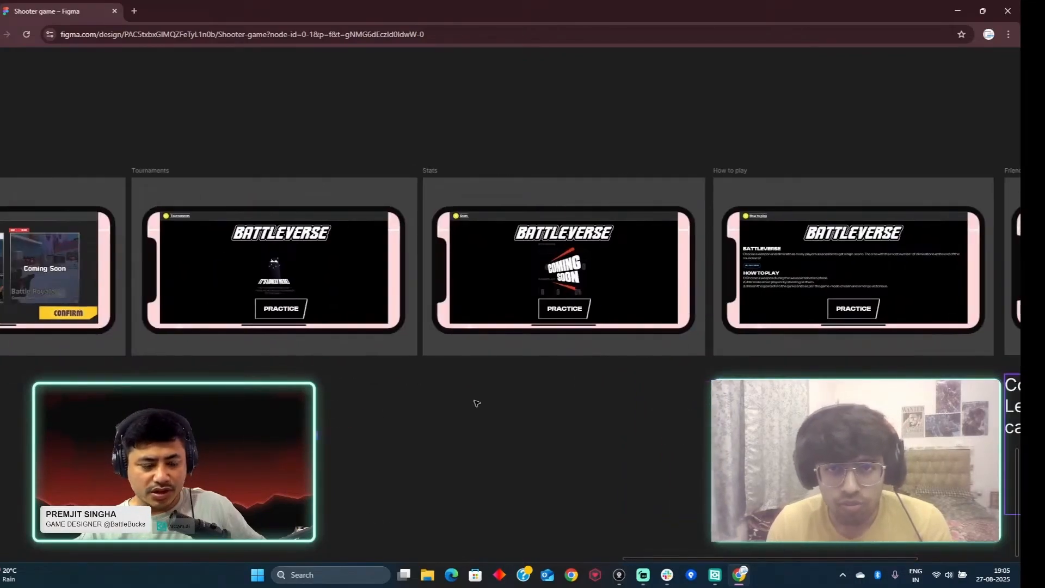
pyautogui.hscroll(1, 326, 365)
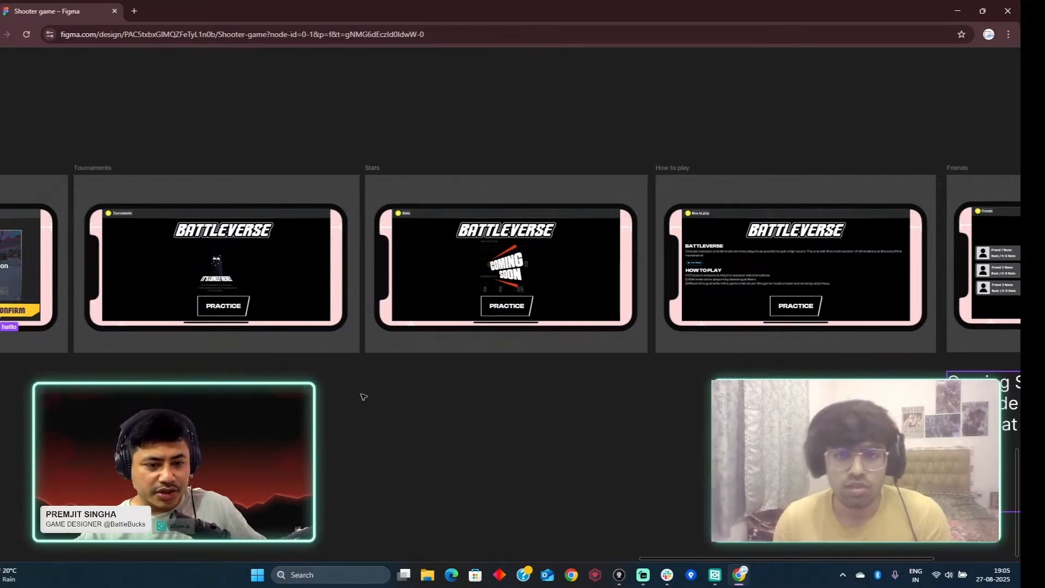
pyautogui.hscroll(-10, 381, 402)
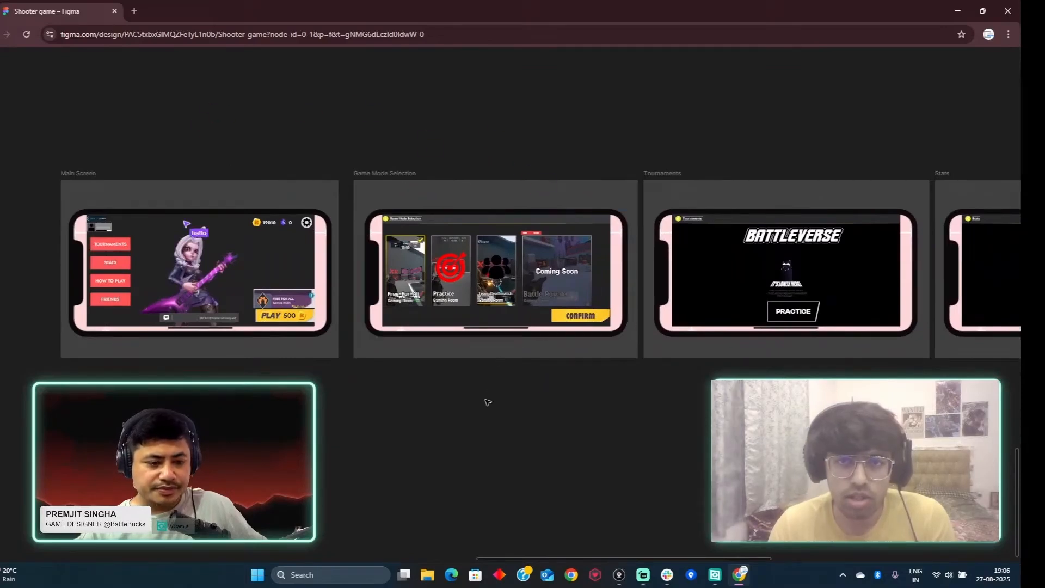
pyautogui.hscroll(10, 461, 365)
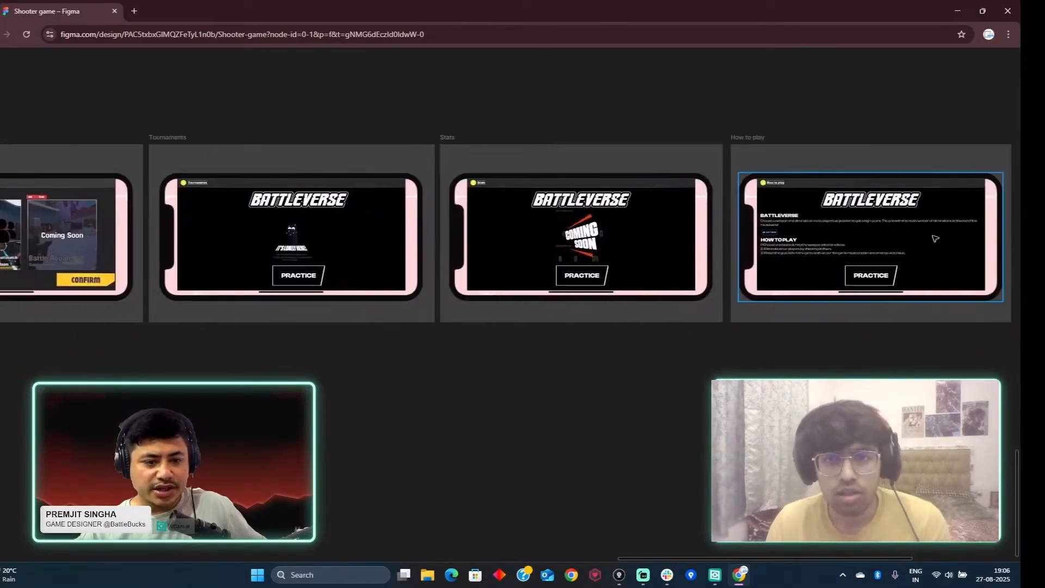
pyautogui.hscroll(5, 564, 267)
pyautogui.hscroll(-10, 459, 359)
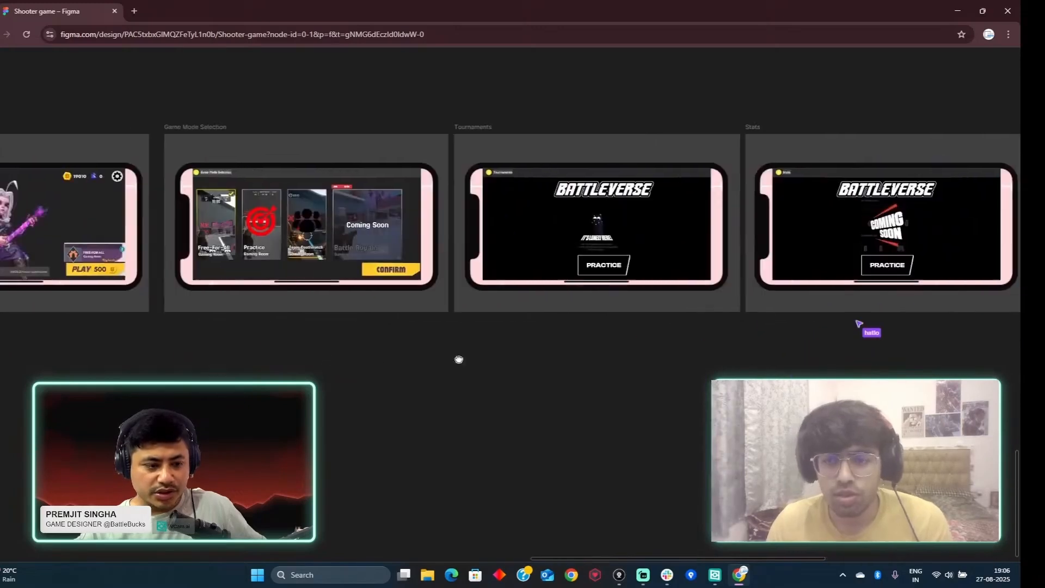